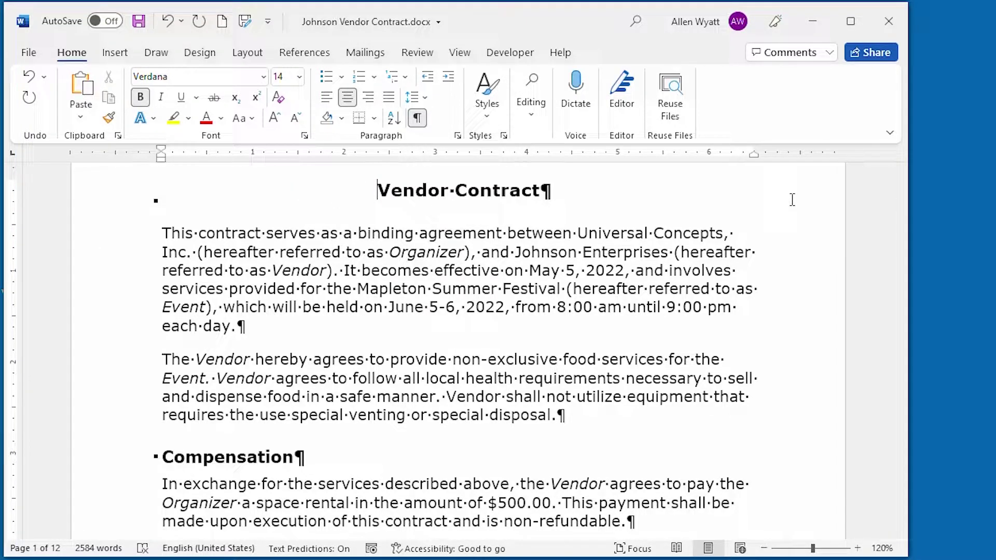
- Turn on continuous line numbering for the vendor contract
left_click(248, 54)
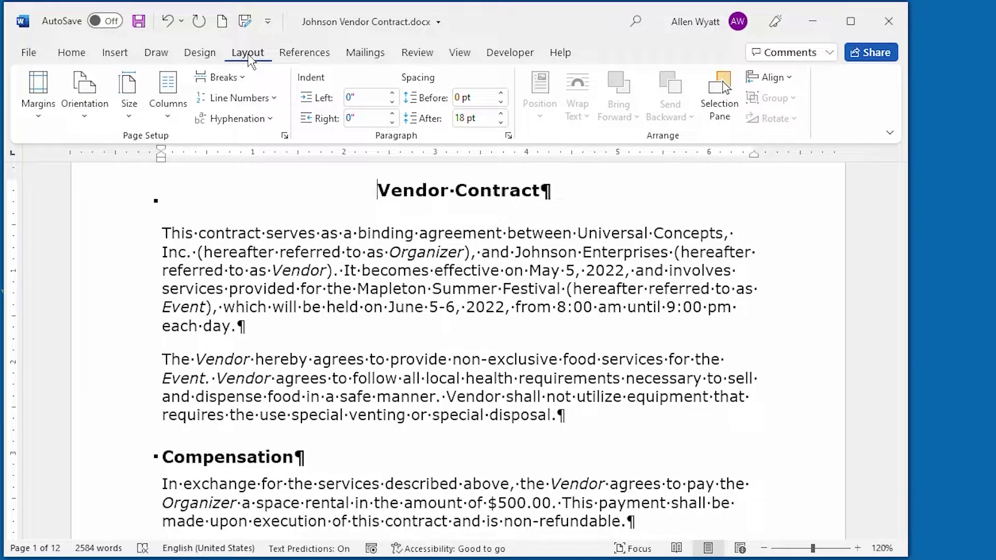
left_click(256, 100)
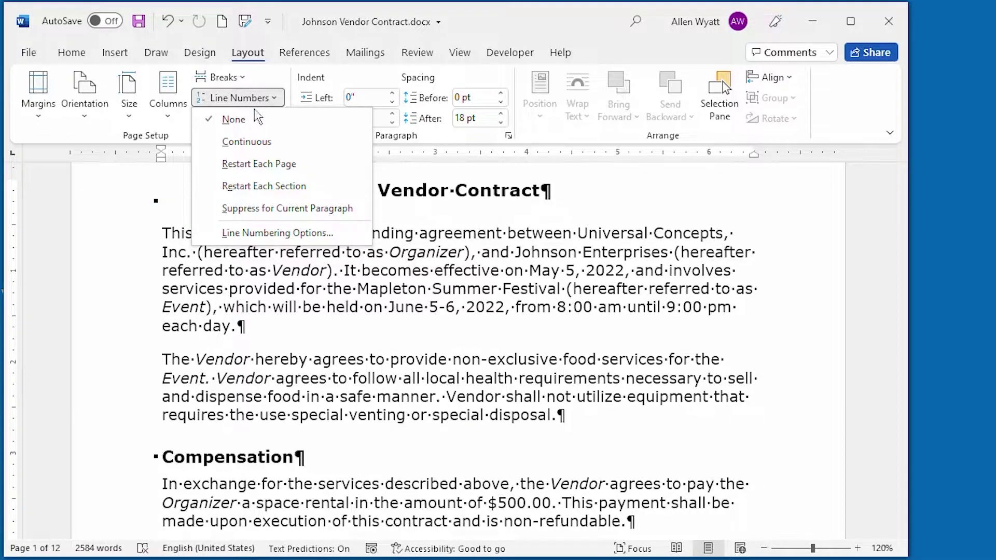
left_click(248, 143)
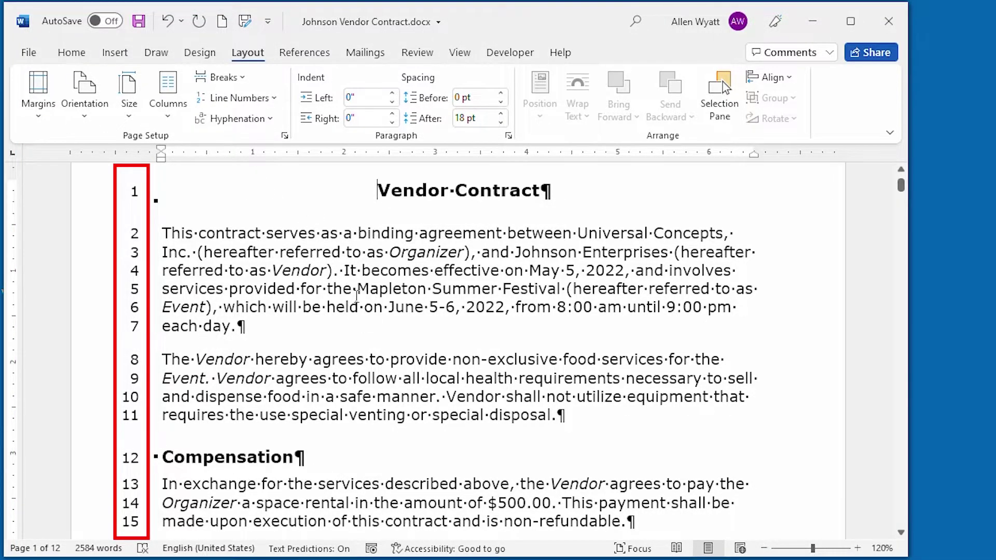
- Examine how the line numbers run across the contract's first pages and return to the start
scroll(356, 295, "down", 10)
scroll(359, 296, "down", 9)
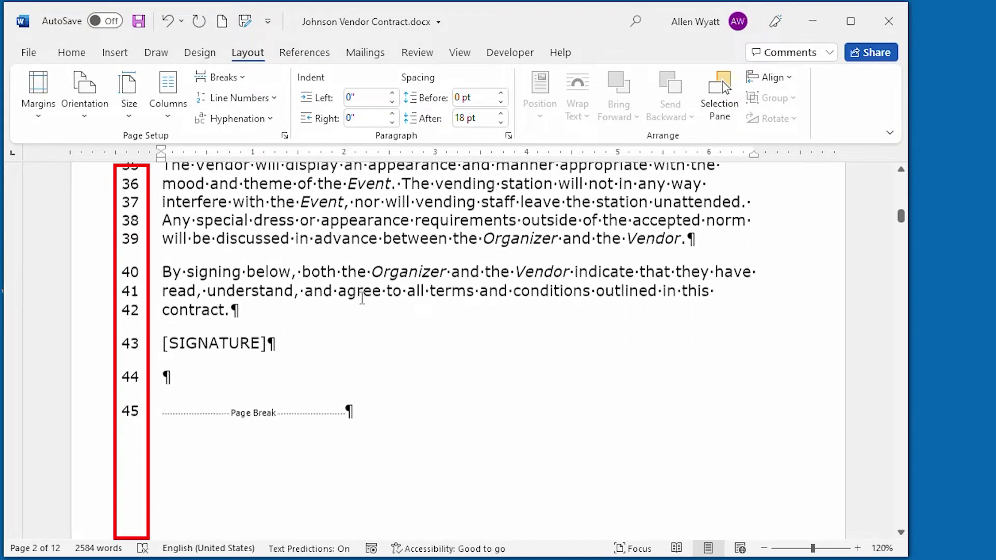
scroll(362, 298, "down", 2)
scroll(366, 297, "down", 5)
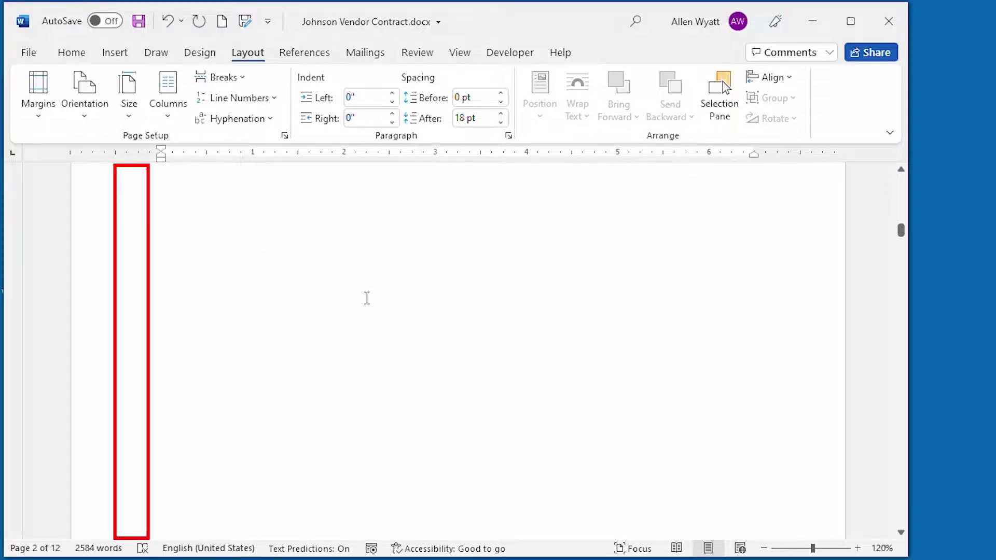
scroll(366, 298, "down", 8)
scroll(367, 297, "down", 3)
scroll(369, 296, "up", 6)
scroll(370, 297, "up", 20)
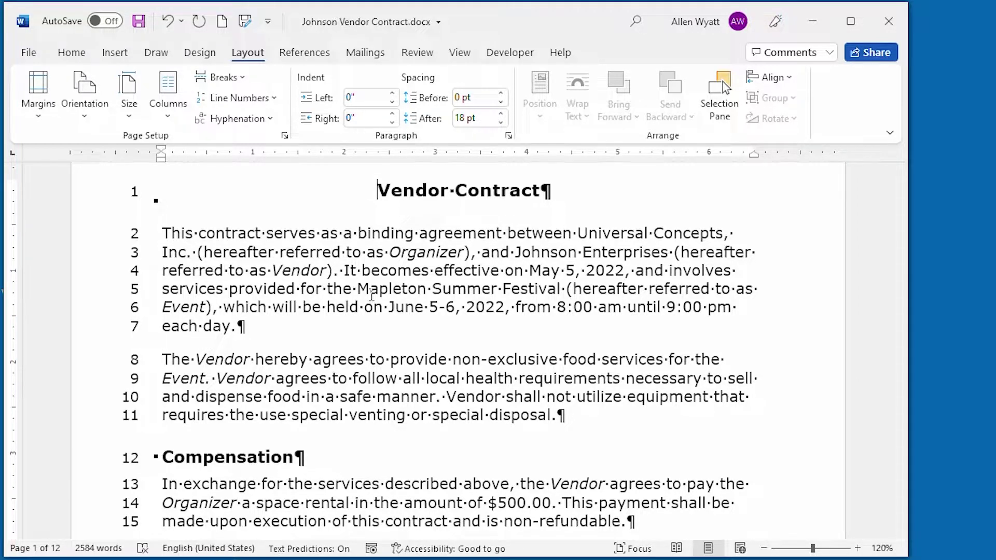
- Set the line numbers' distance from text to 1.5" and apply it to the whole document
left_click(250, 100)
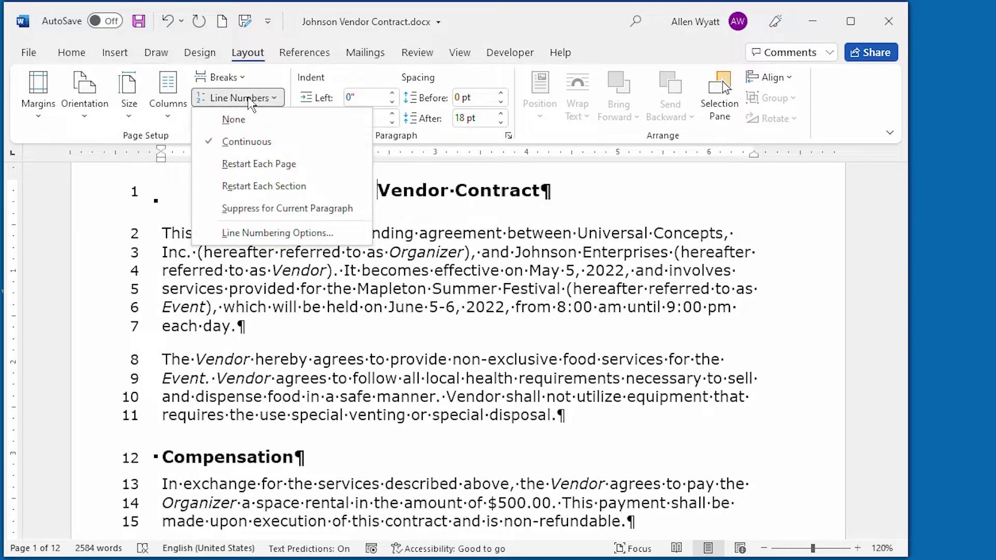
left_click(293, 236)
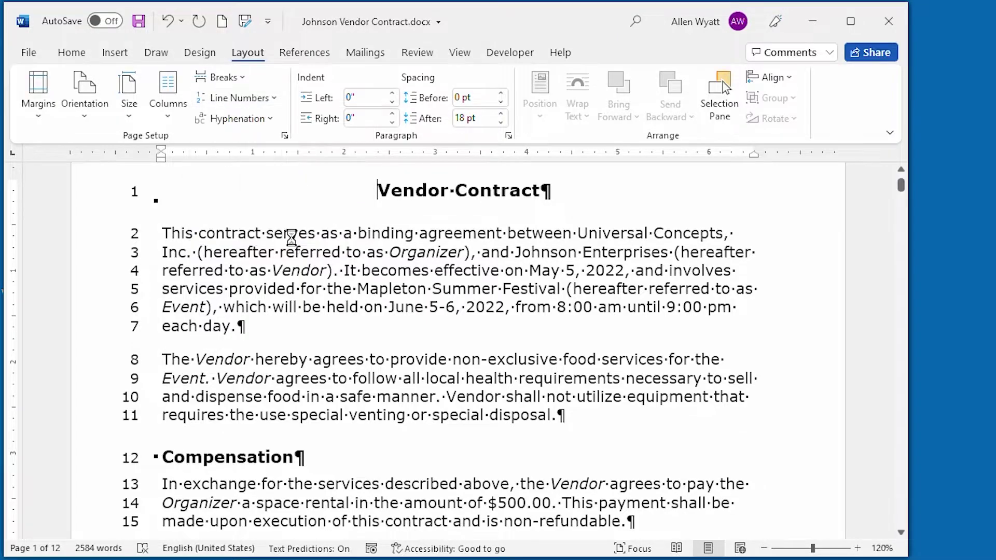
left_click_drag(426, 66, 591, 50)
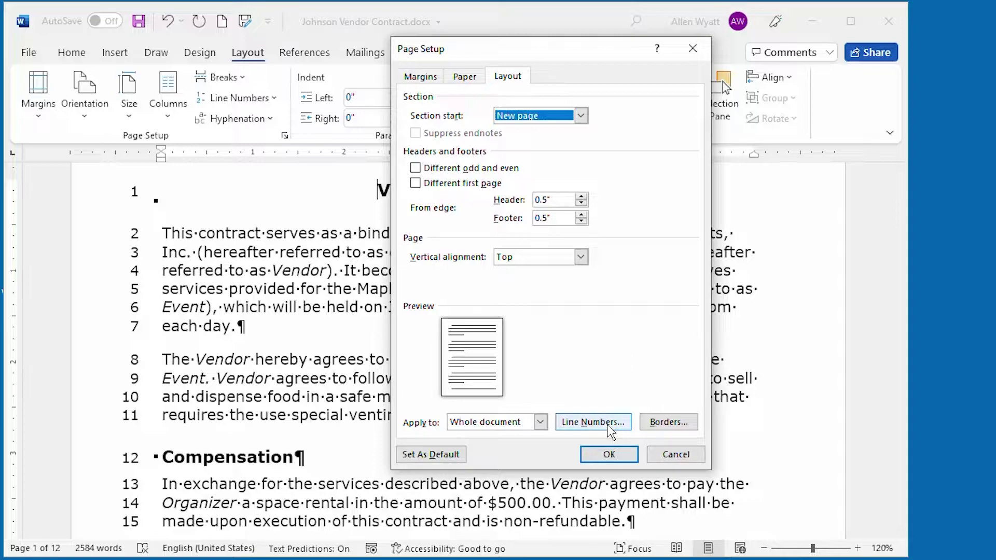
left_click(593, 421)
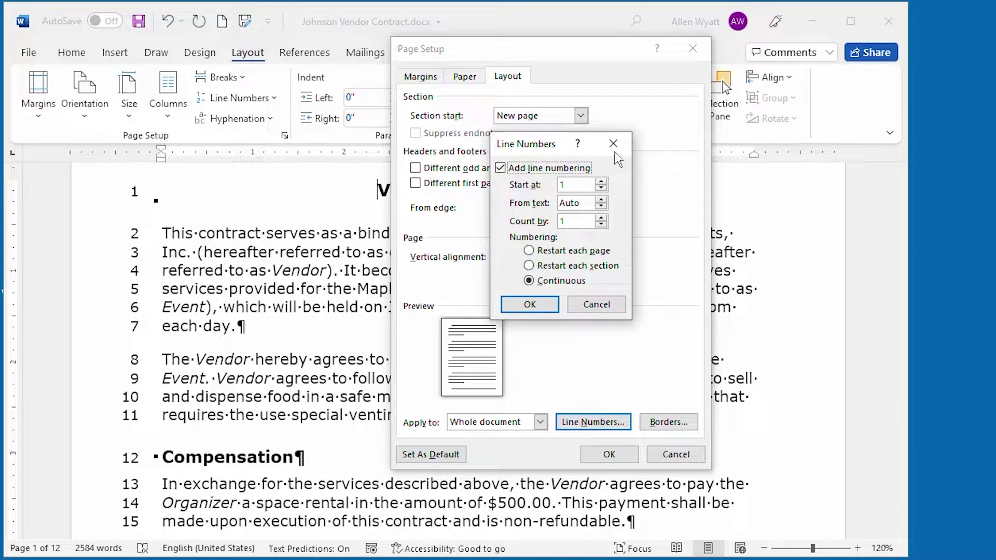
mouse_move(537, 148)
left_mouse_down()
mouse_move(547, 147)
mouse_move(530, 159)
left_mouse_up()
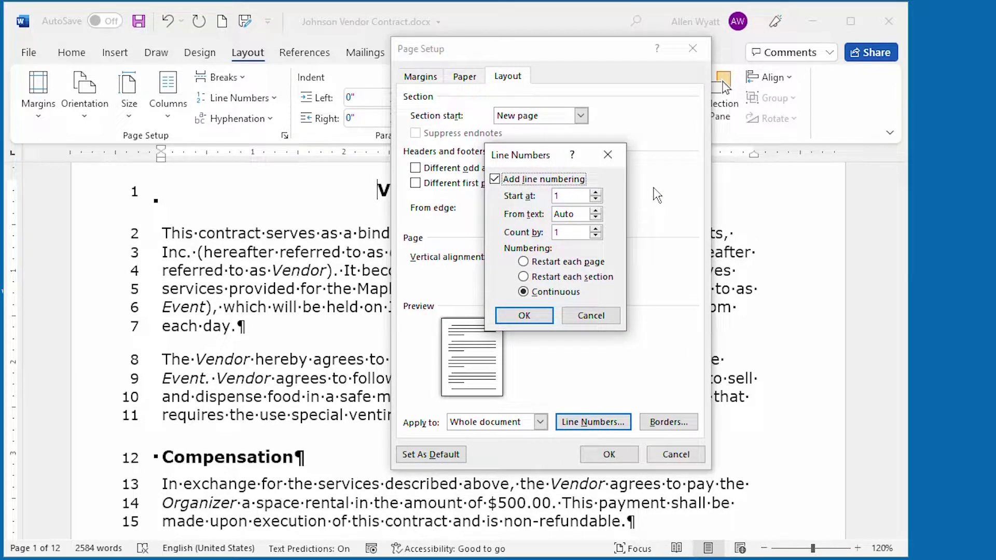
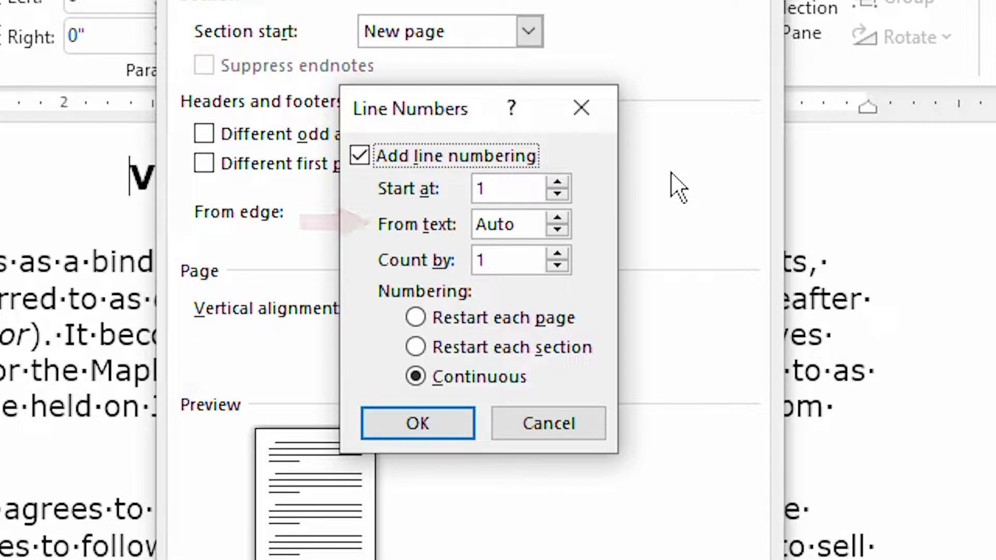
left_click(557, 219)
left_click(557, 219)
left_click(557, 218)
left_click(557, 219)
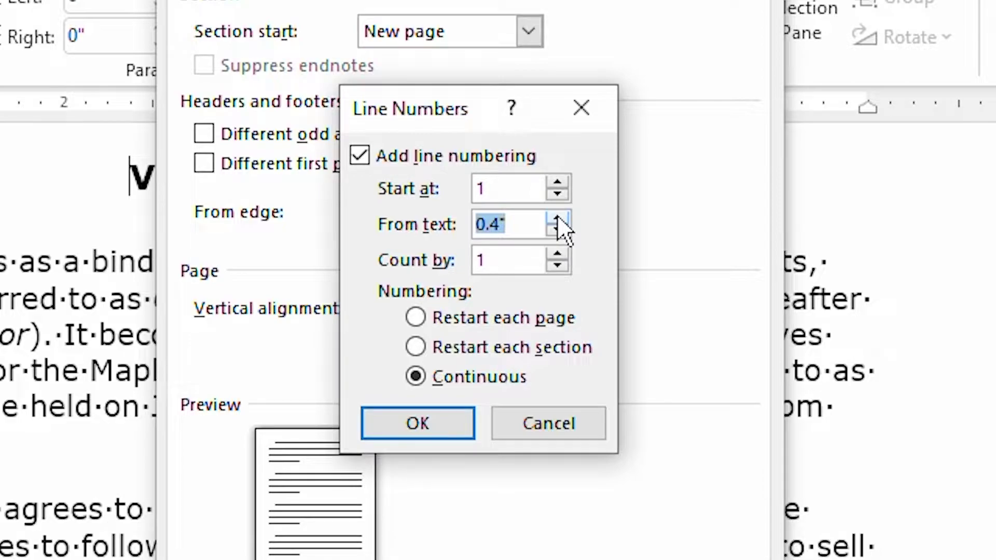
left_click(556, 218)
left_click(557, 218)
left_click(557, 218)
left_click(557, 218)
left_click(557, 218)
left_click(557, 218)
left_click(557, 218)
left_click(556, 218)
left_click(557, 219)
left_click(557, 219)
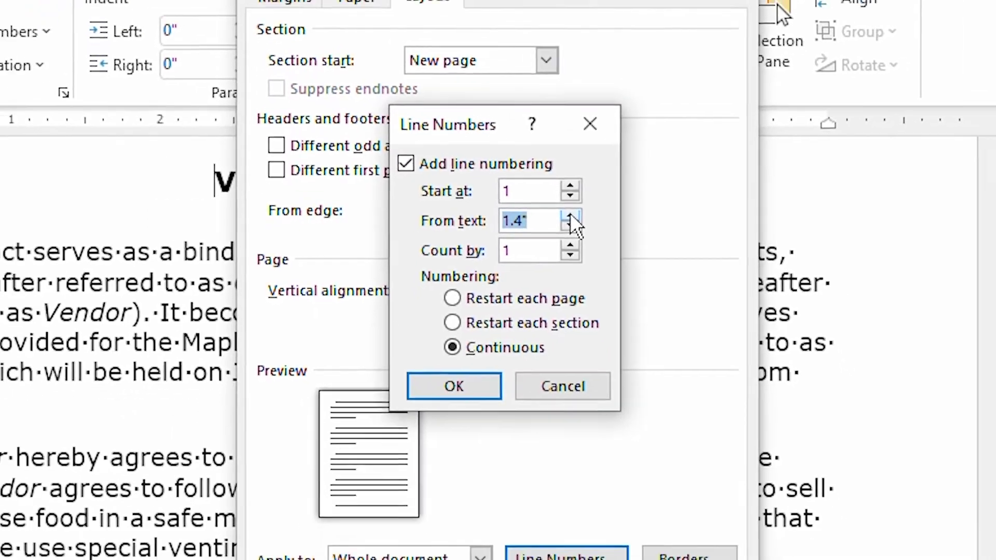
left_click(557, 218)
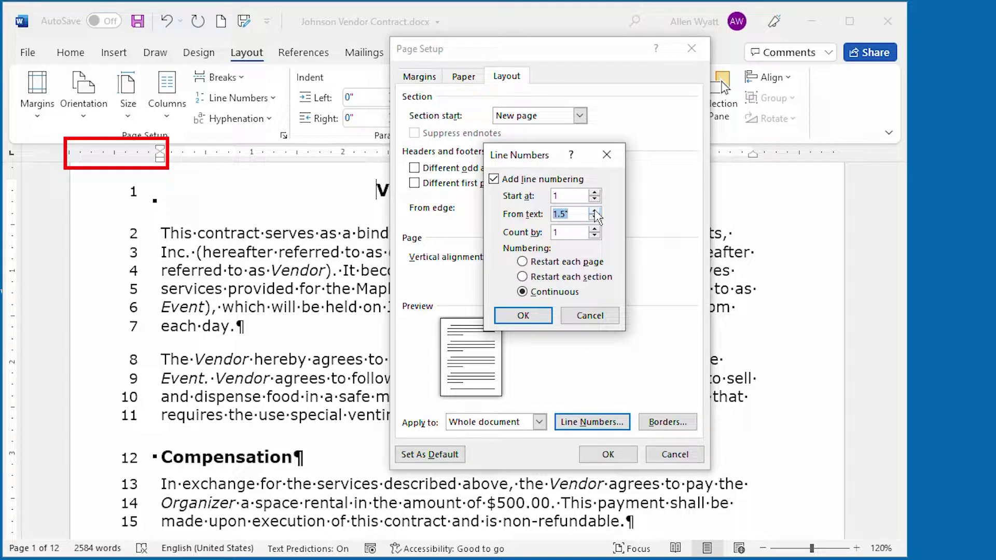
left_click(527, 314)
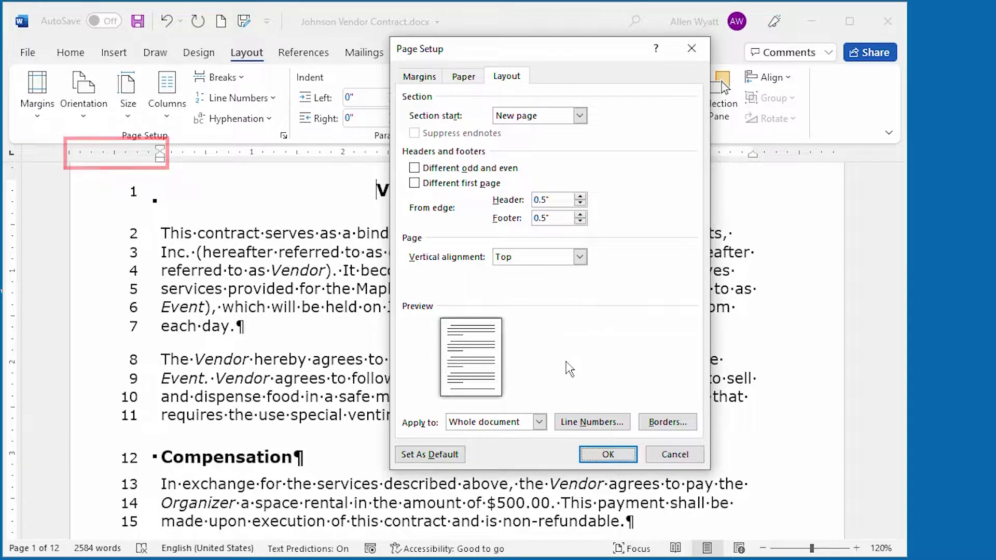
left_click(609, 454)
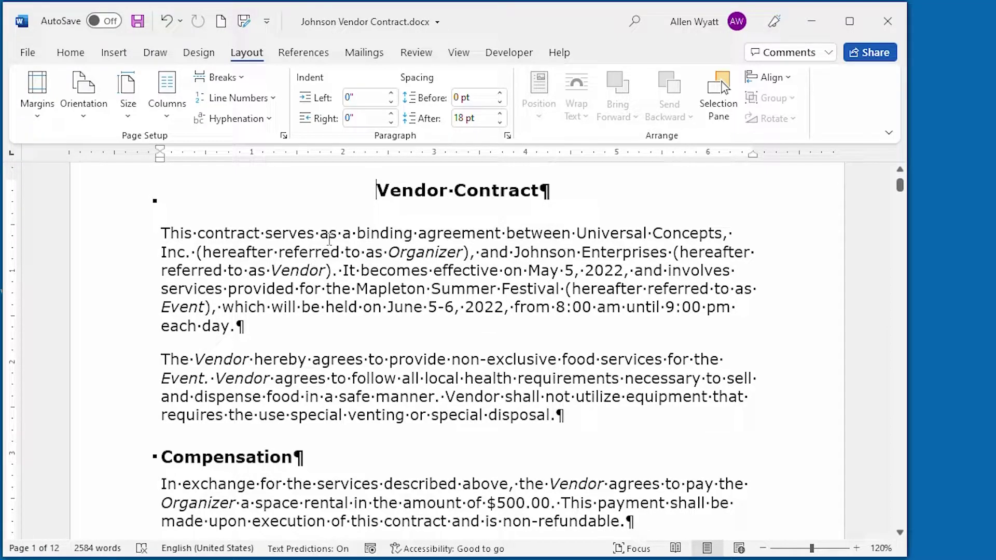
- Reduce the line numbers' distance from text to below 0.8" and apply it to the whole document
left_click(284, 136)
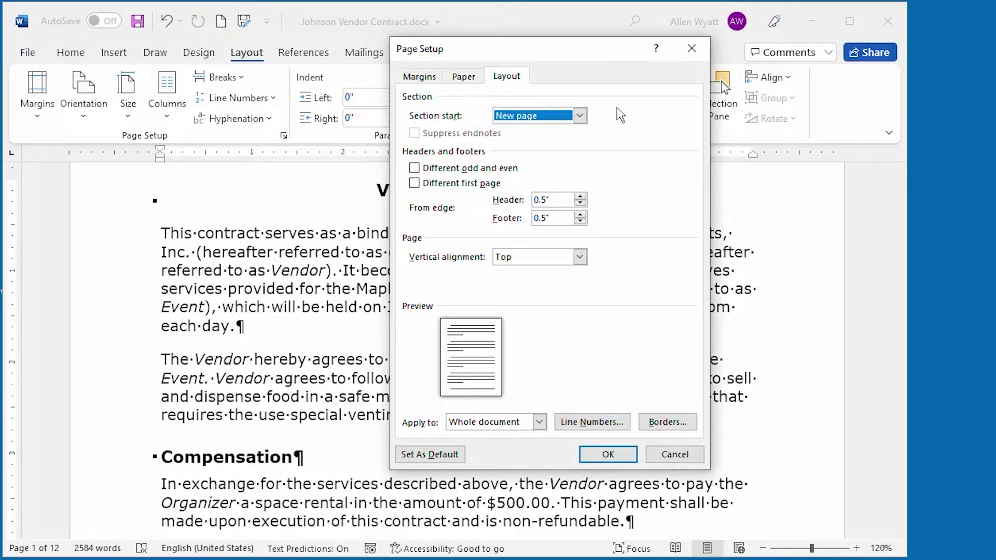
left_click(606, 425)
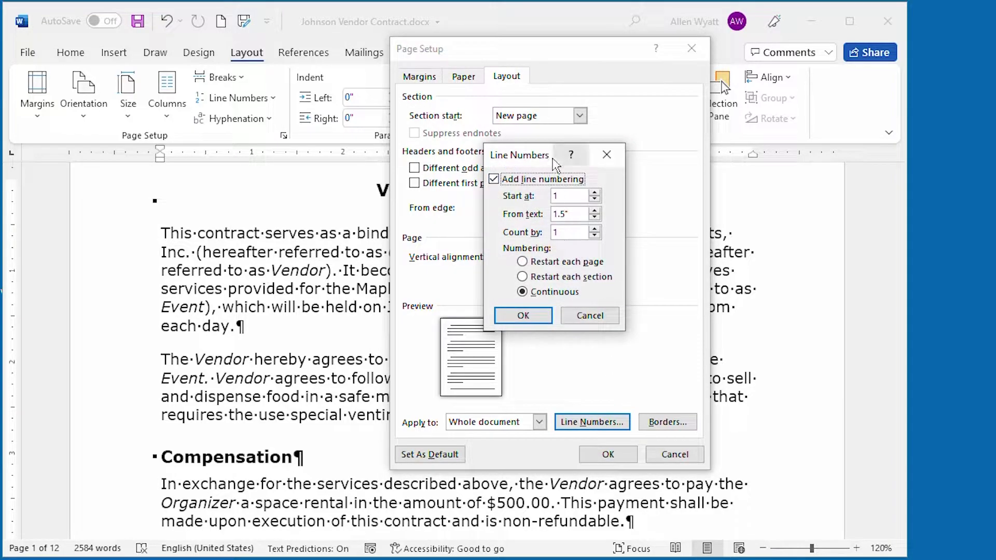
left_click_drag(542, 156, 534, 160)
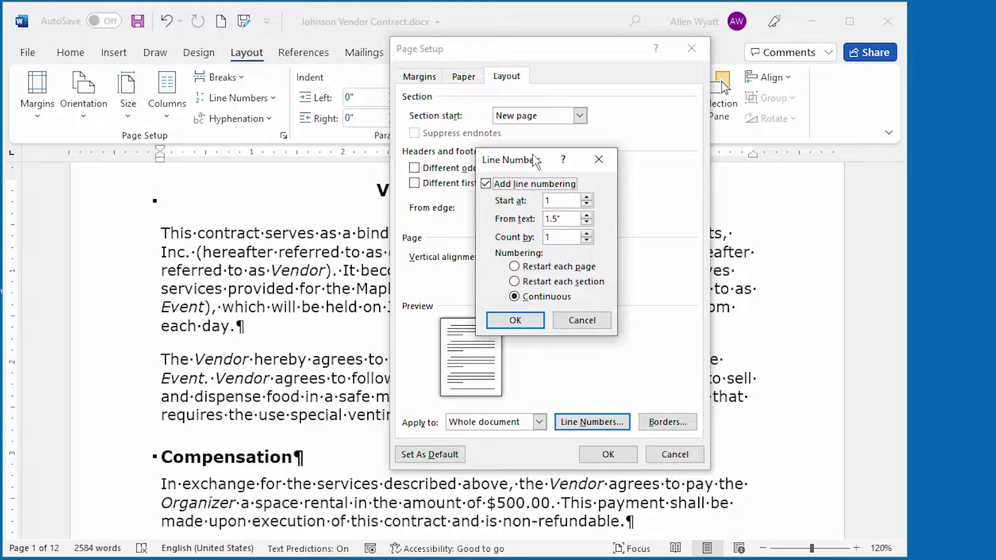
left_click(586, 222)
left_click(587, 222)
left_click(586, 222)
left_click(588, 222)
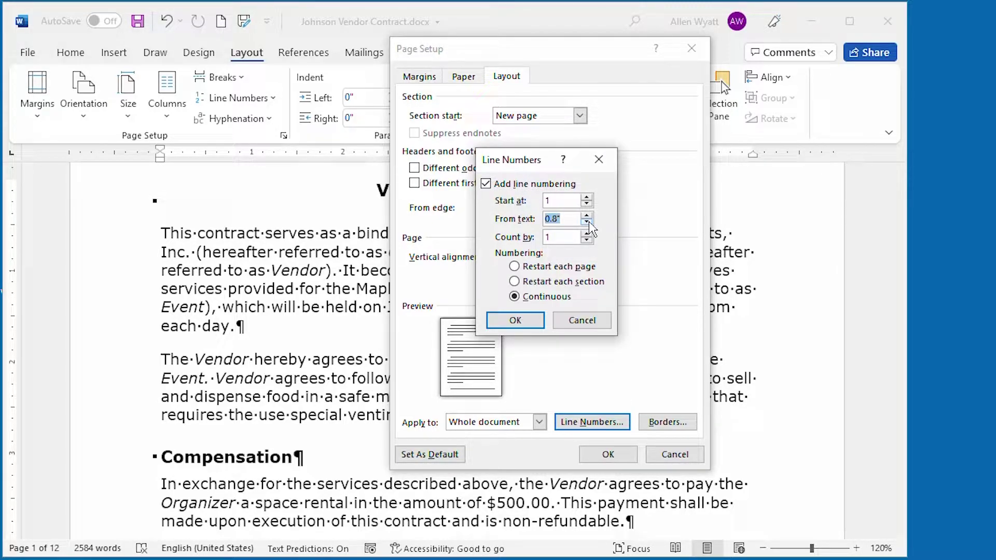
left_click(587, 222)
left_click(587, 222)
left_click(589, 216)
left_click(531, 329)
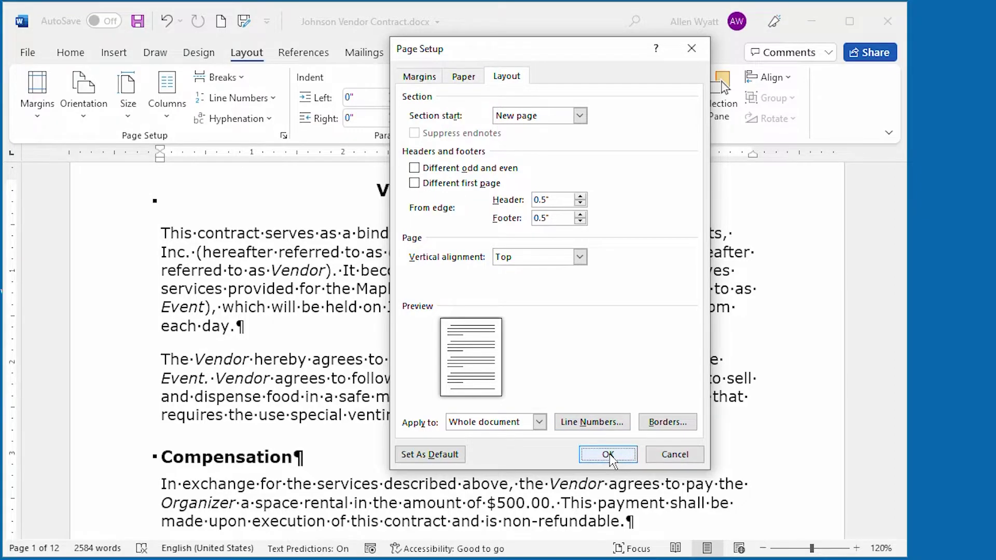
left_click(608, 454)
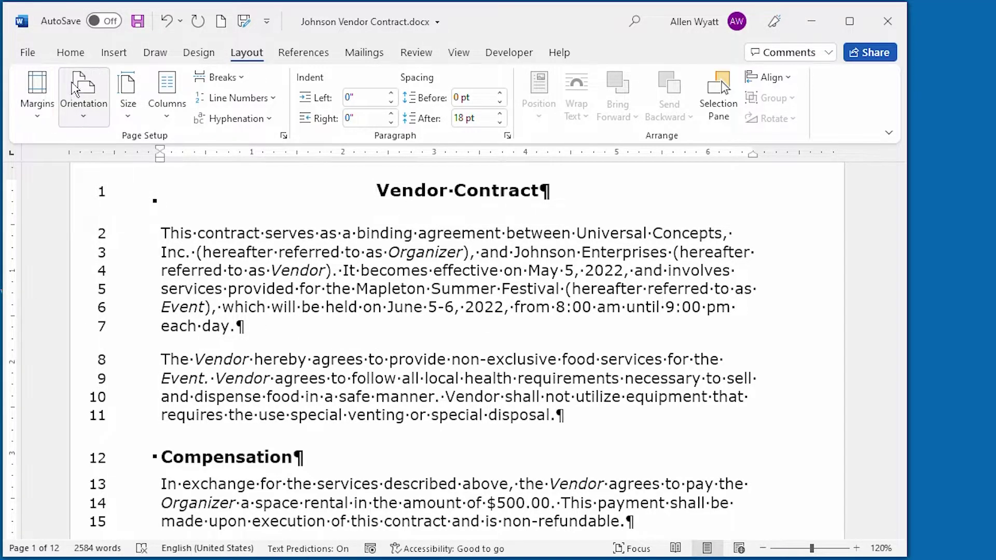
- Display the full styles list beside the contract text, enlarge it, and browse through the available styles
left_click(76, 52)
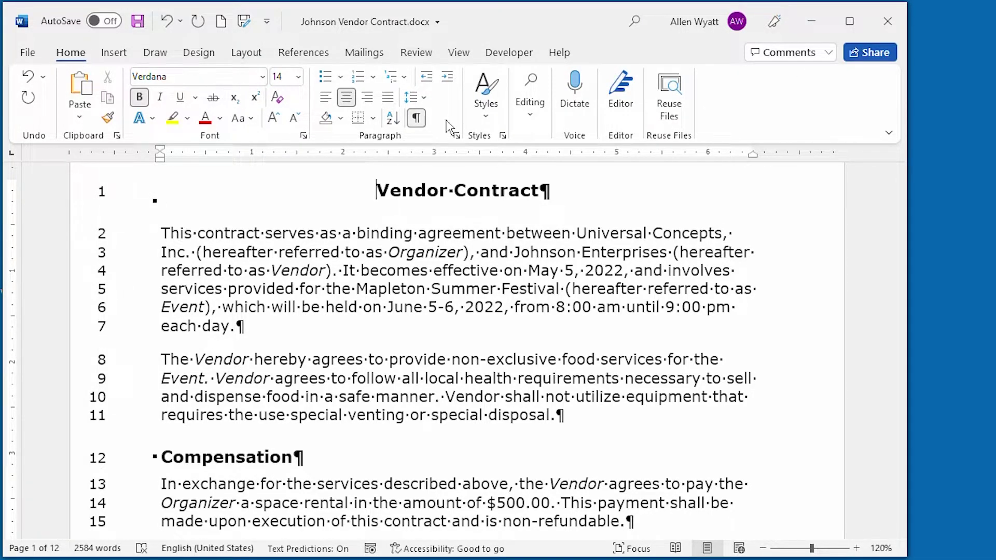
left_click(502, 136)
left_click_drag(492, 245, 790, 178)
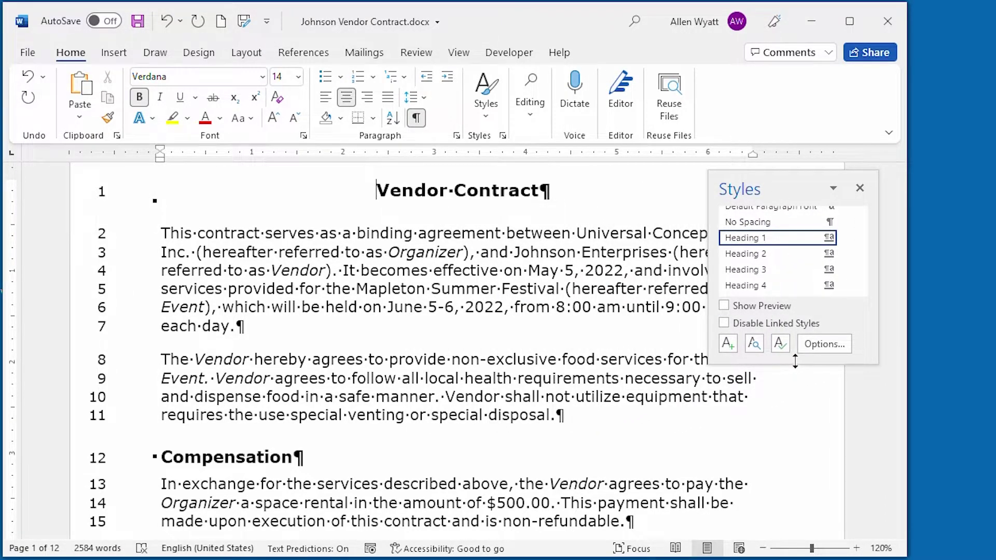
left_click_drag(794, 361, 782, 533)
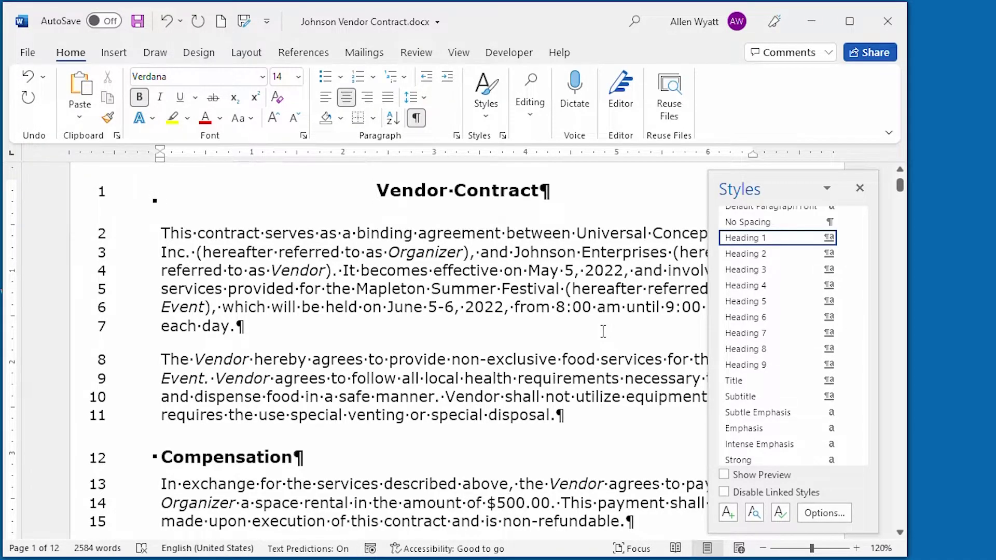
scroll(778, 343, "down", 2)
scroll(778, 342, "down", 4)
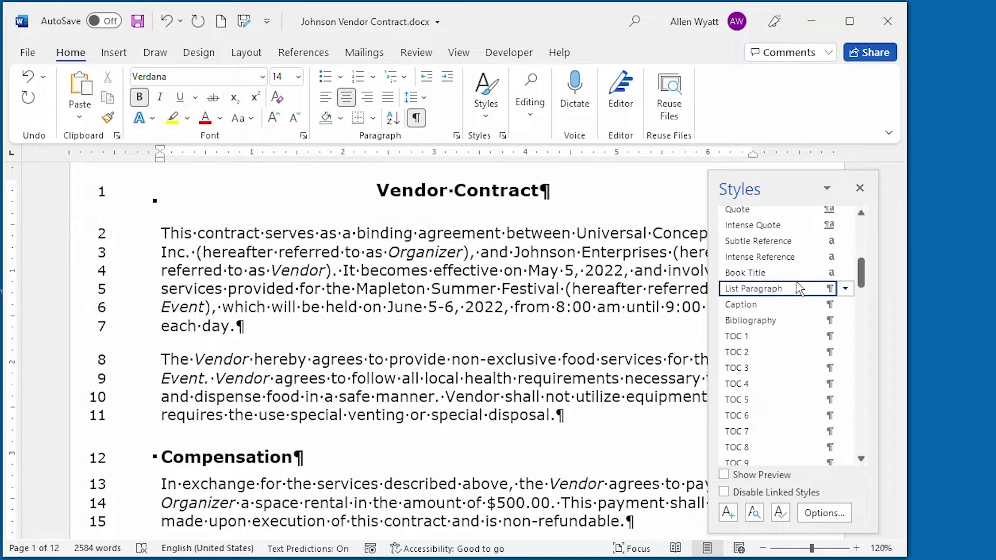
scroll(797, 275, "down", 1)
scroll(797, 275, "down", 3)
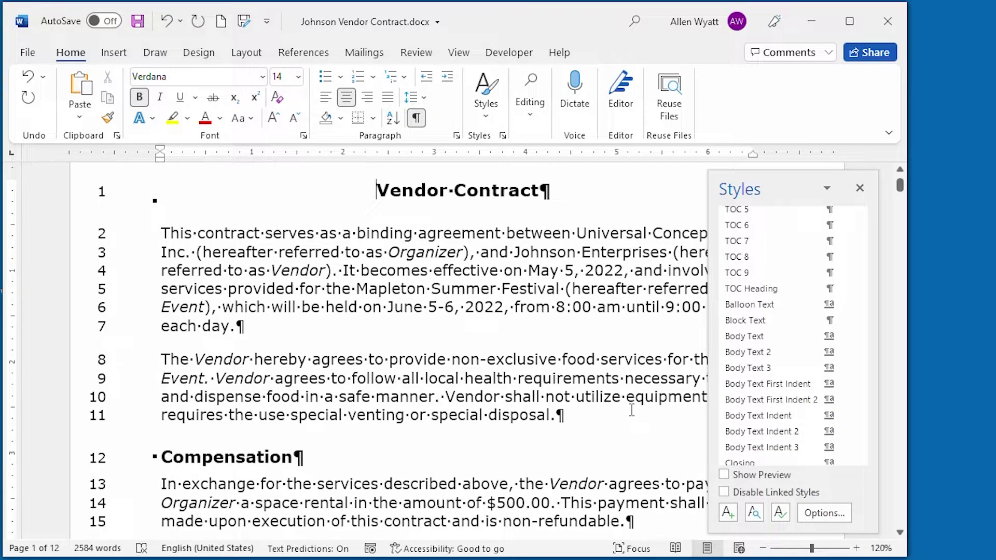
- Set the styles list to show all styles, applying the option only in this document
left_click(825, 509)
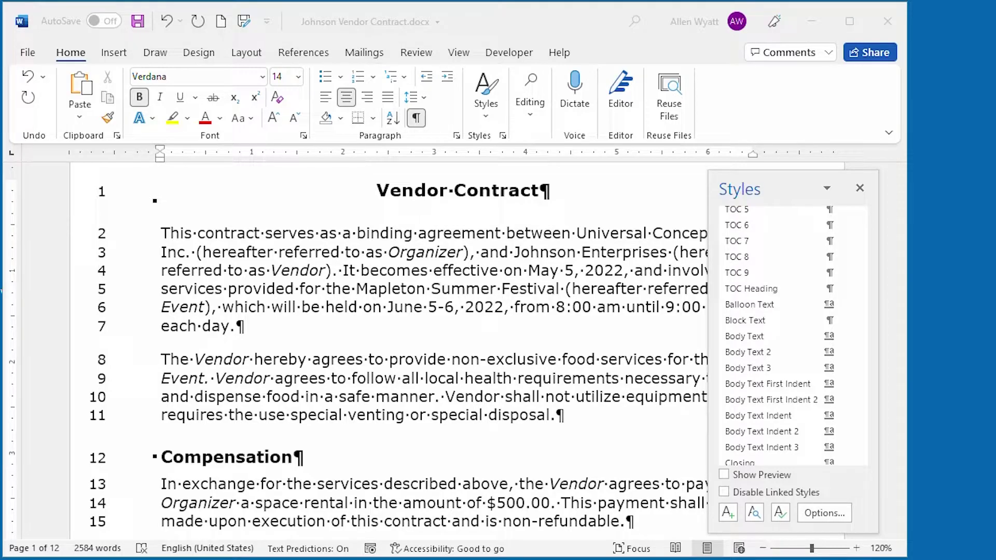
left_click_drag(908, 169, 610, 169)
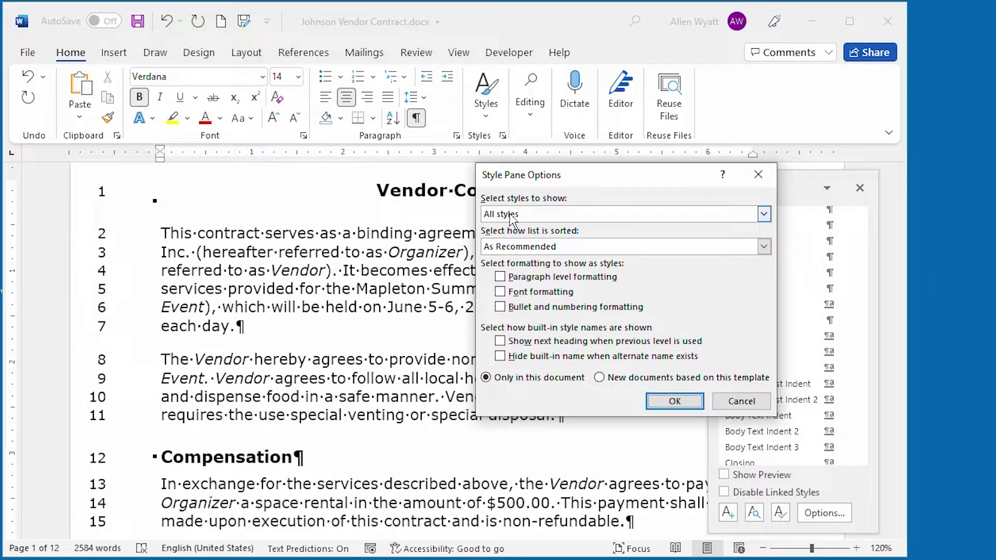
left_click(764, 214)
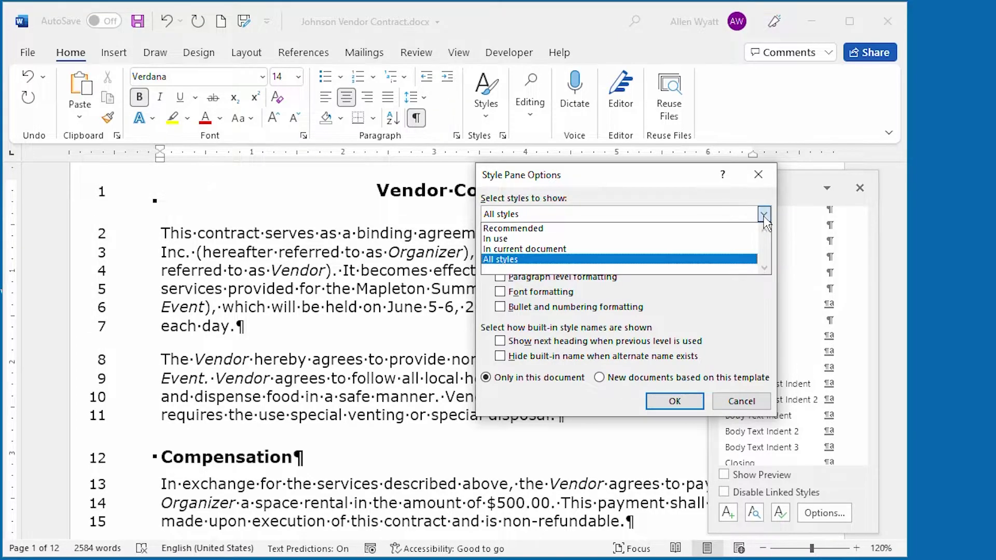
left_click(496, 259)
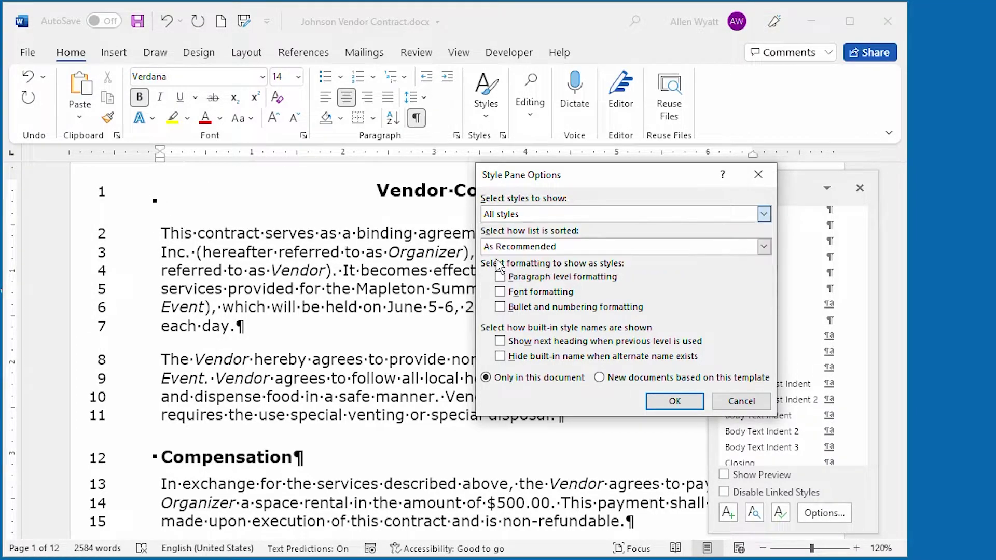
left_click(674, 401)
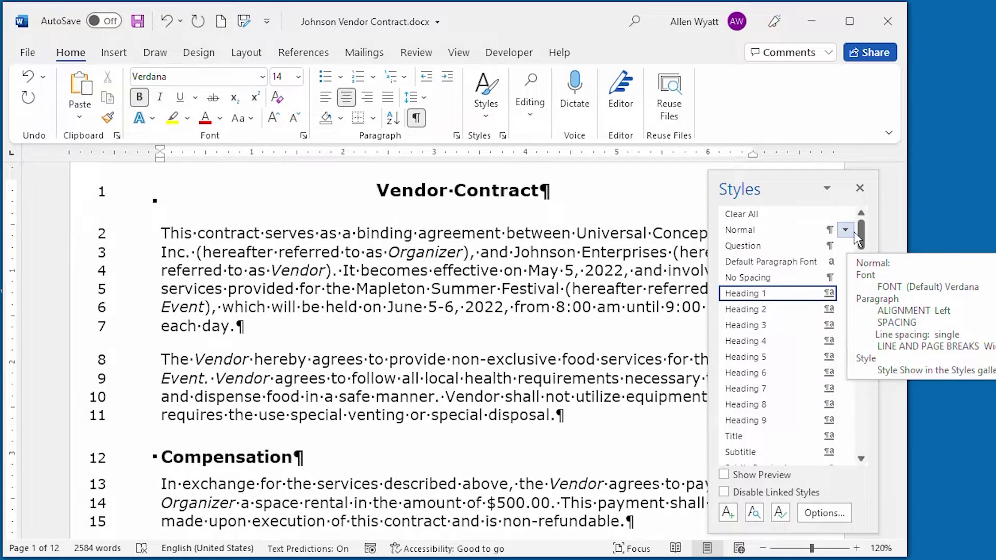
- Modify the Line Number style to use bold text in a dark orange Accent 6 font color, and close the styles list
left_click_drag(862, 228, 861, 384)
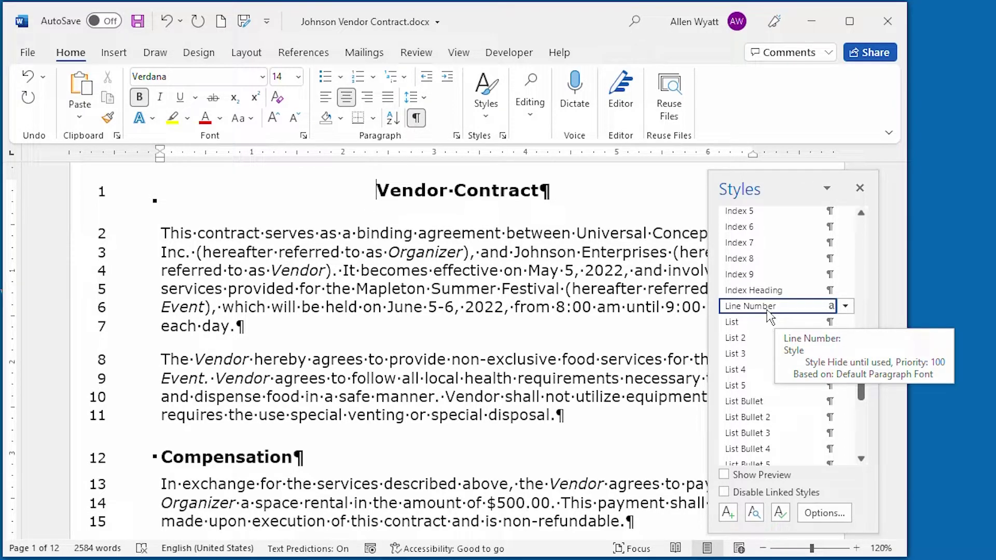
left_click(845, 307)
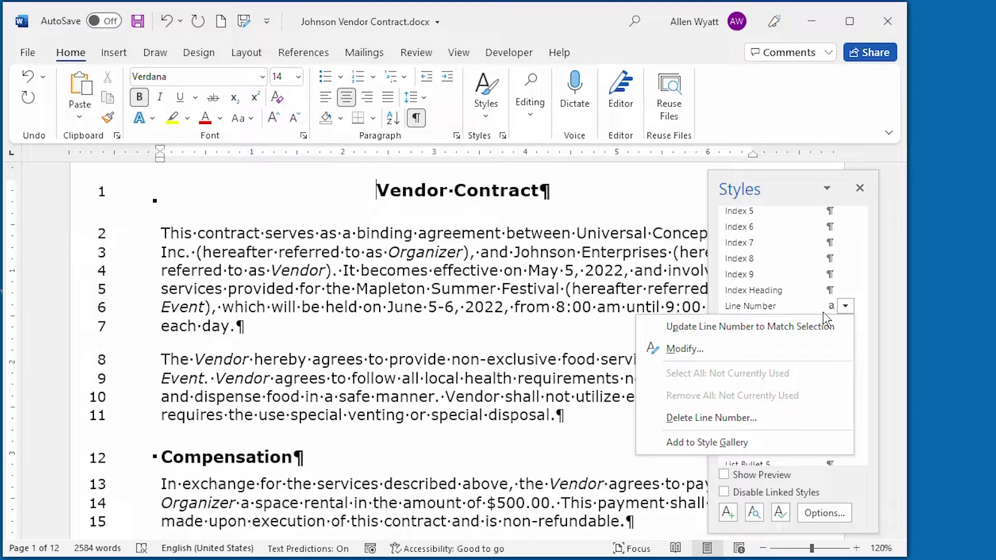
left_click(684, 349)
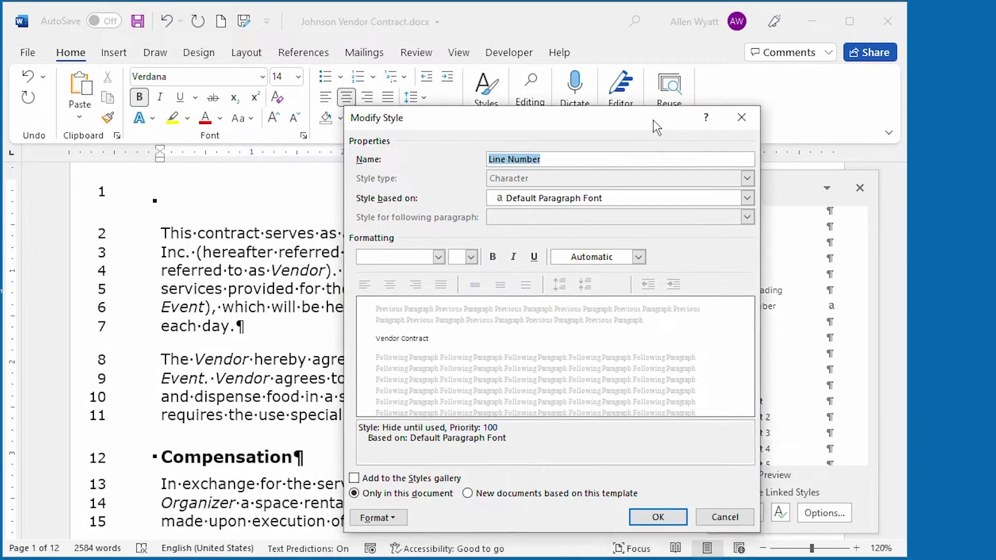
left_click_drag(652, 120, 655, 79)
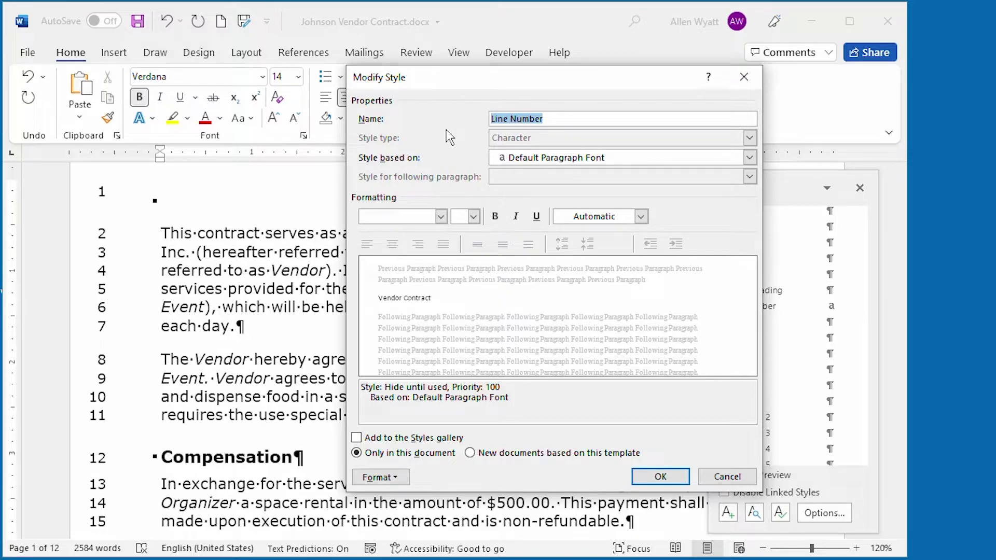
left_click(499, 219)
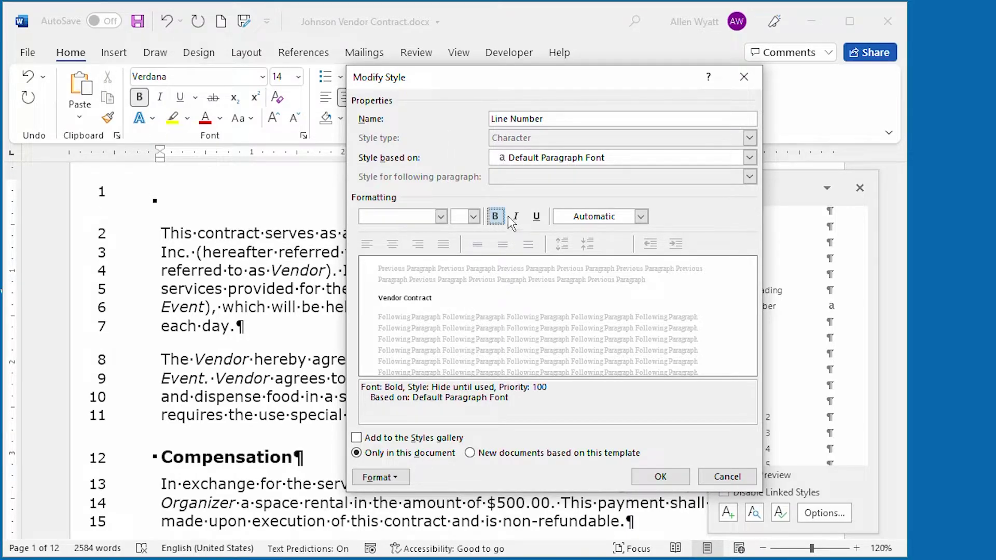
left_click(641, 218)
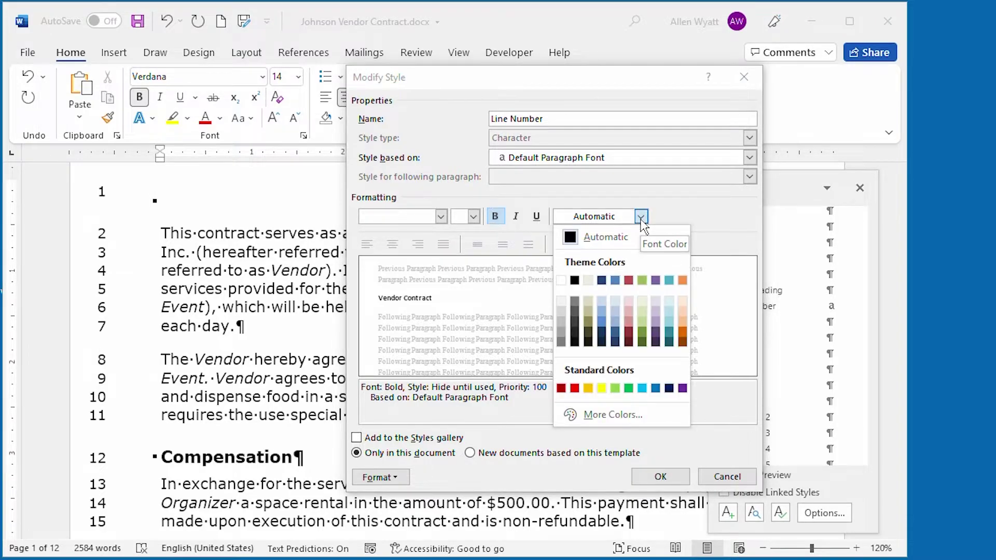
left_click(680, 331)
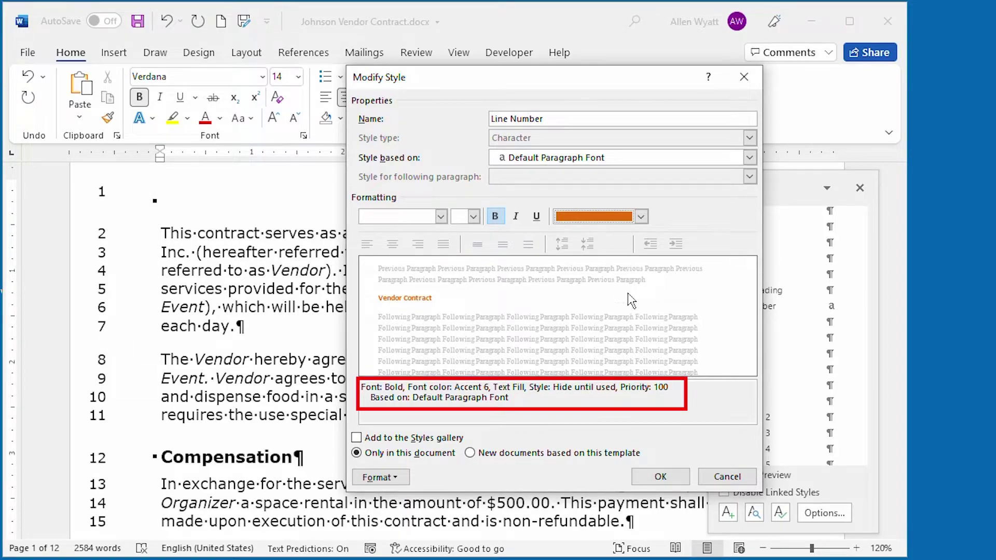
left_click(669, 477)
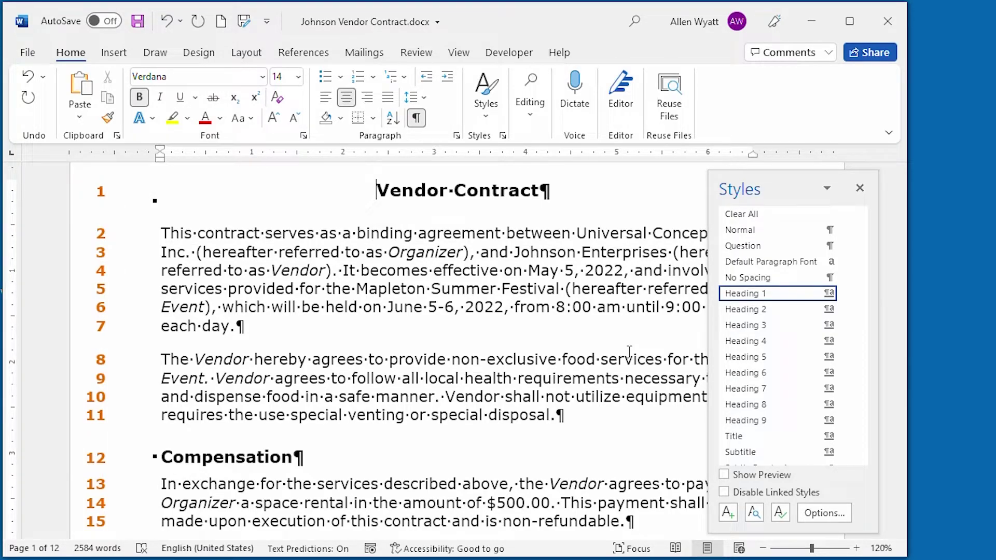
left_click(860, 187)
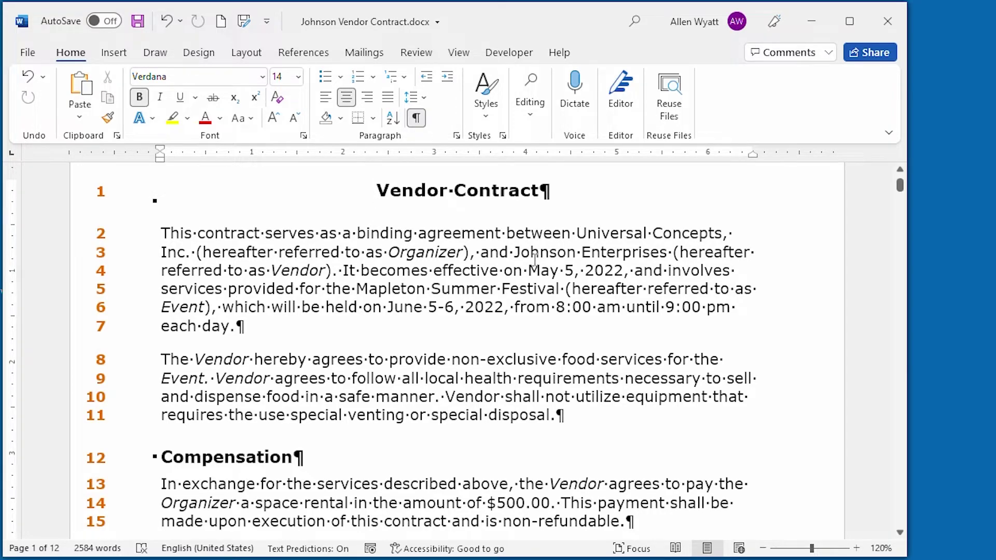
- Suppress line numbering for the "Compensation" heading paragraph
left_click(247, 456)
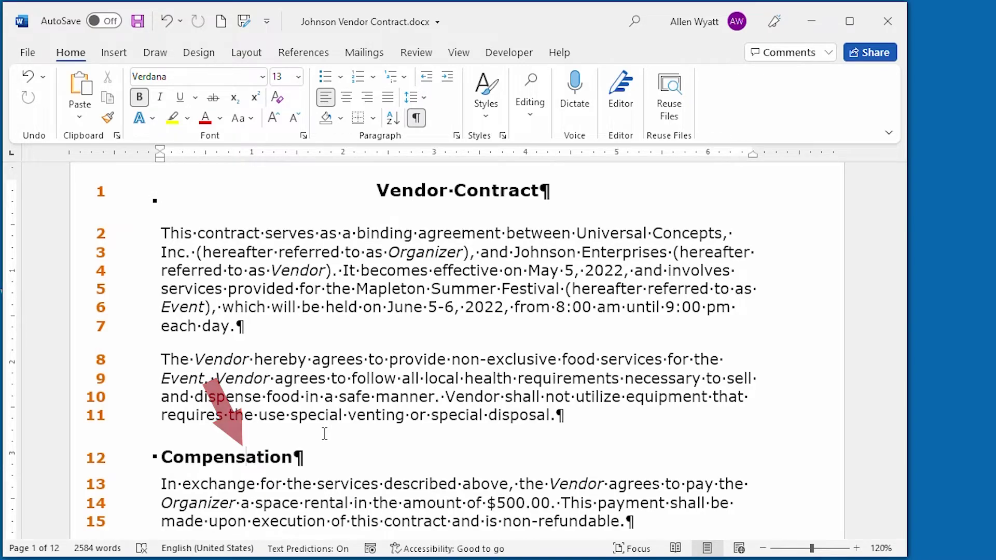
left_click(246, 52)
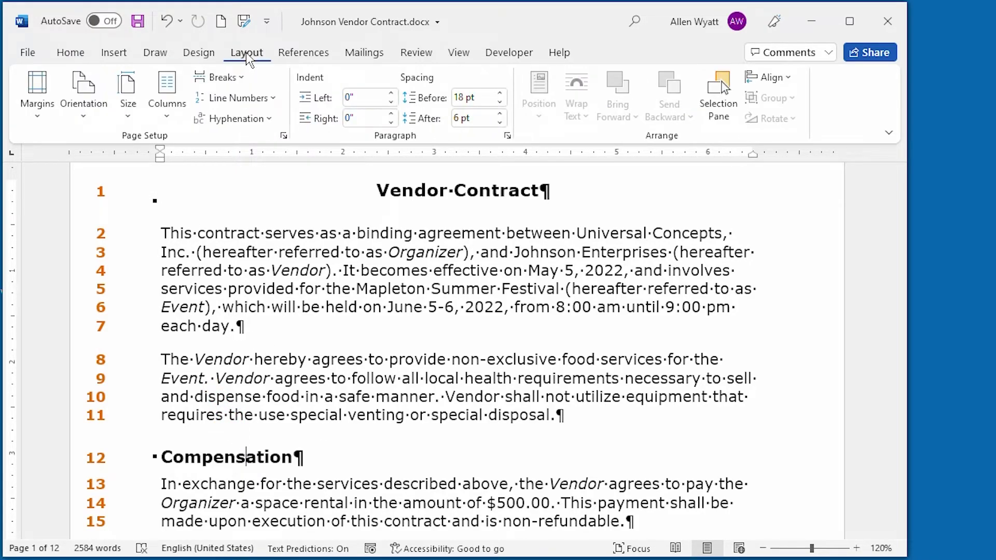
left_click(274, 99)
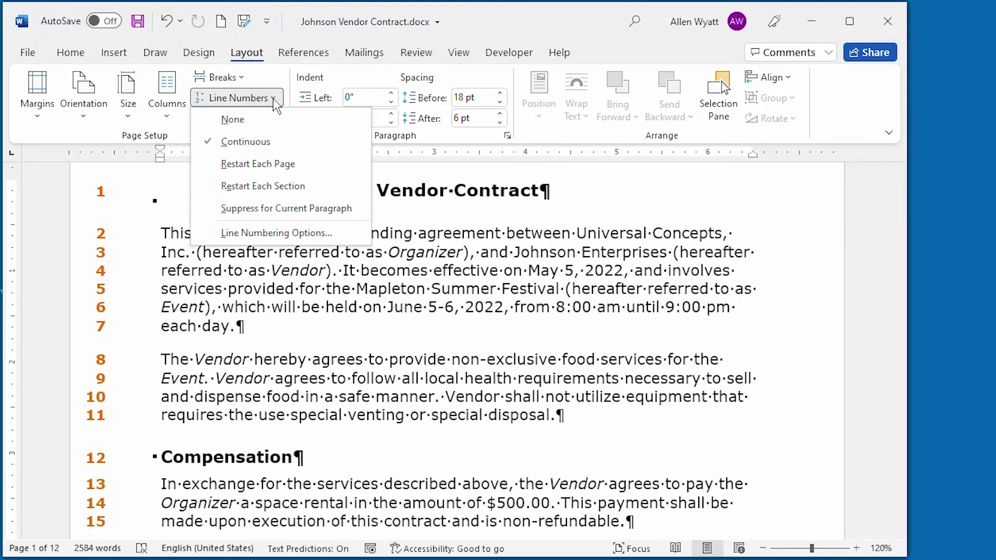
left_click(298, 209)
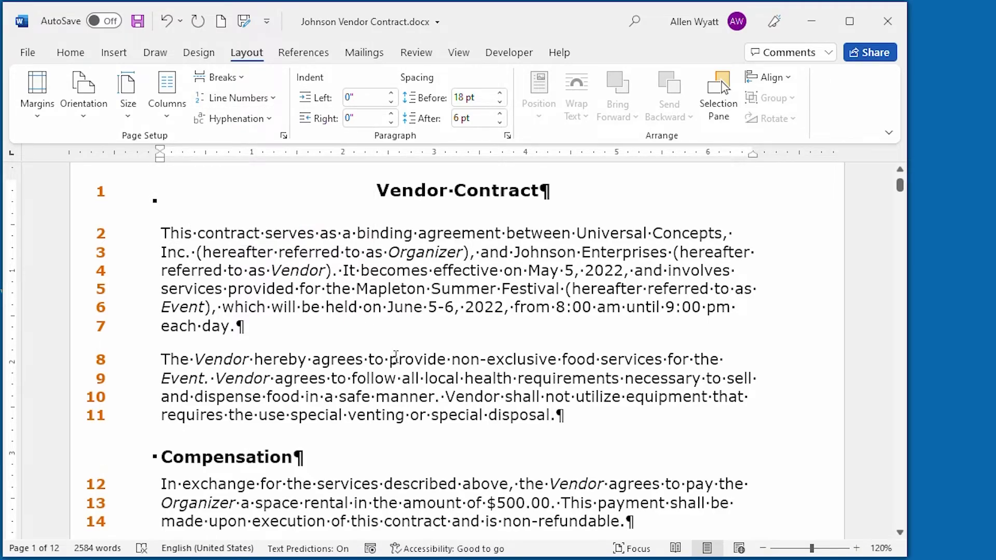